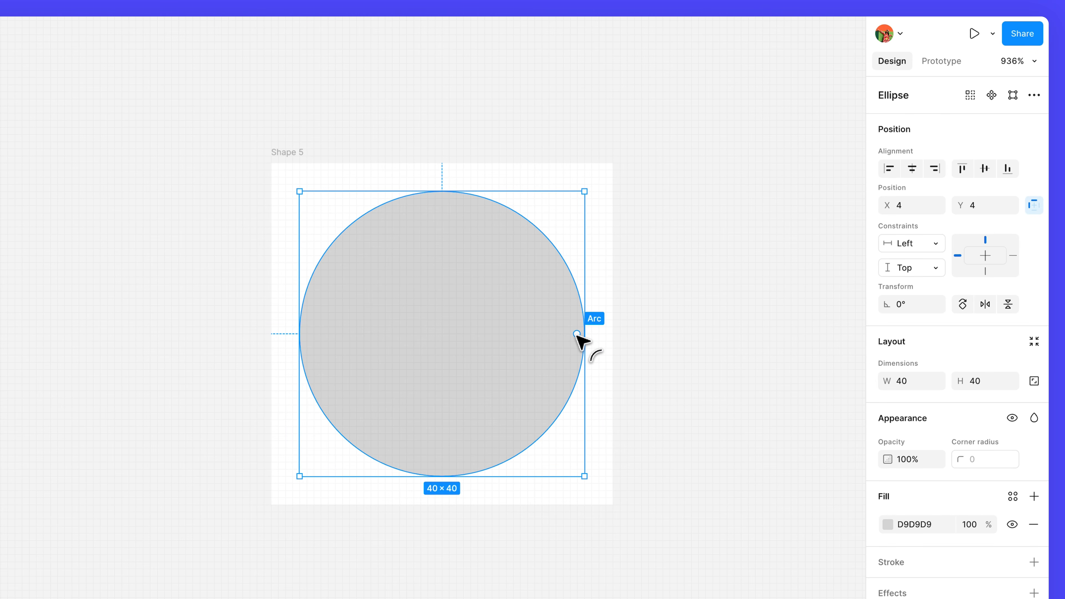
- Turn the circle into an arc with a start of 180° and a sweep of 25%
left_click_drag(577, 334, 553, 312)
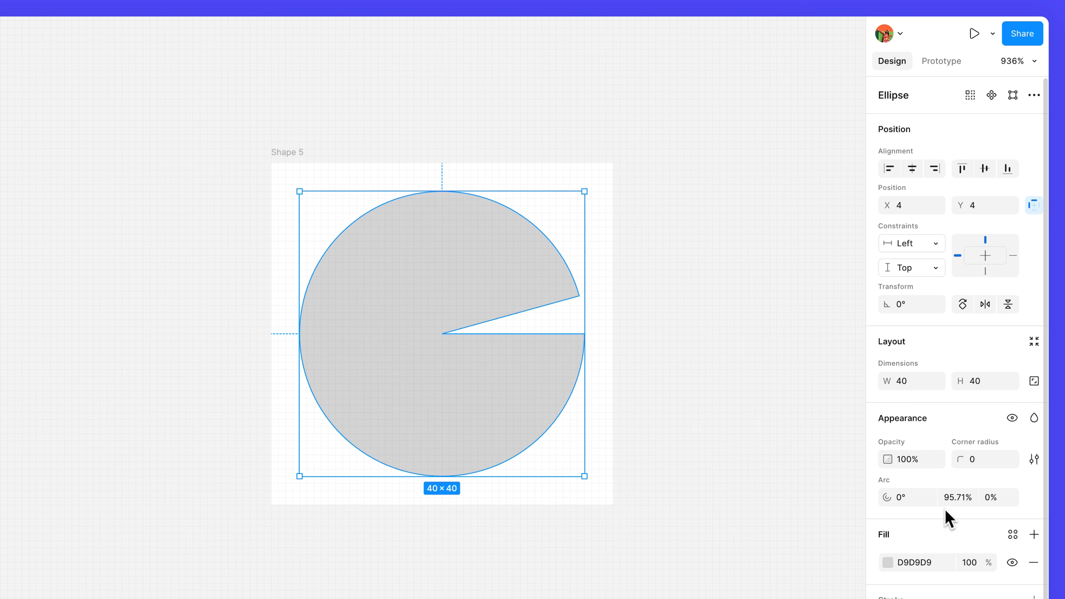
left_click(909, 500)
type("180")
key("Return")
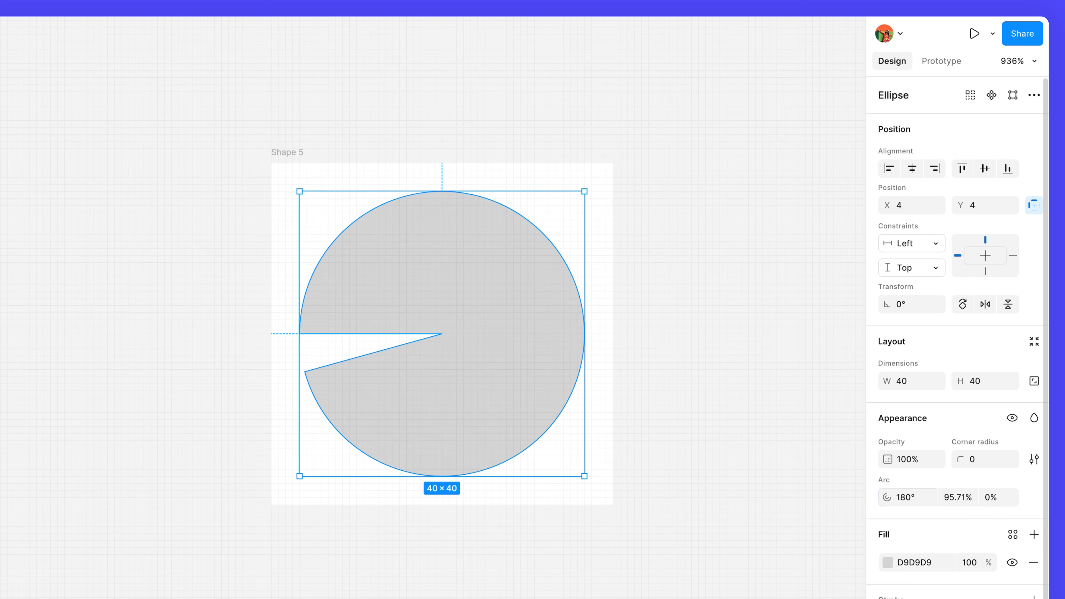
left_click(961, 499)
type("25")
key("Return")
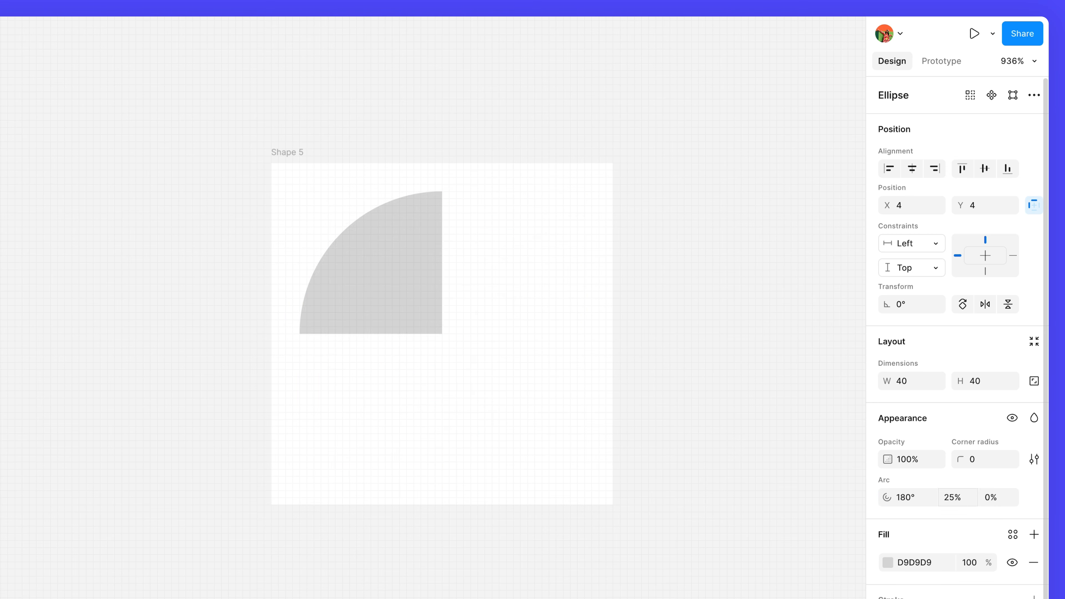
- Set the arc's inner ratio to 15%
left_click(997, 499)
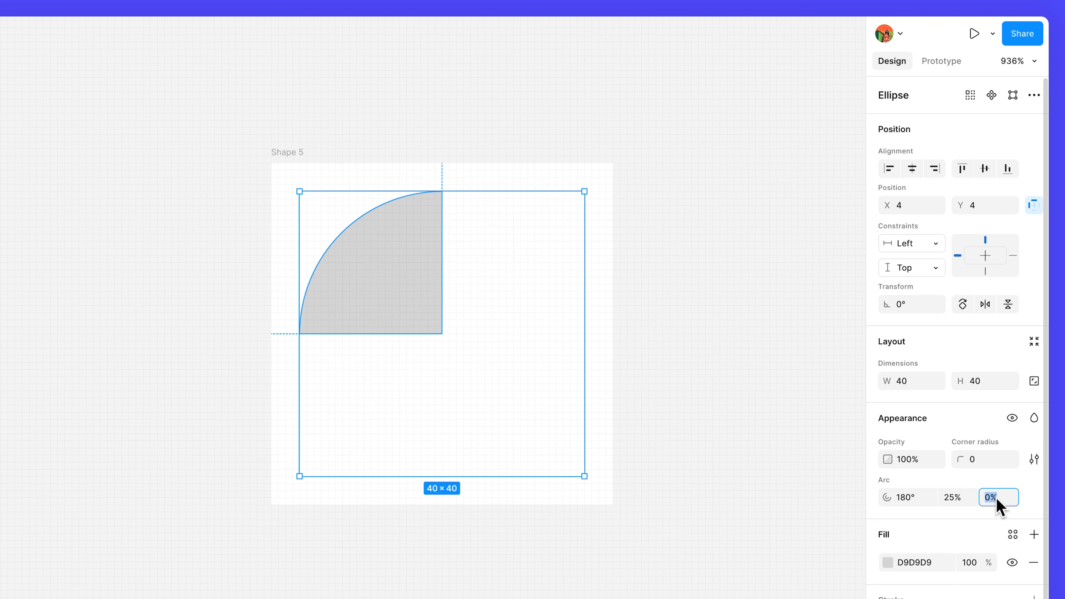
type("15")
key("Return")
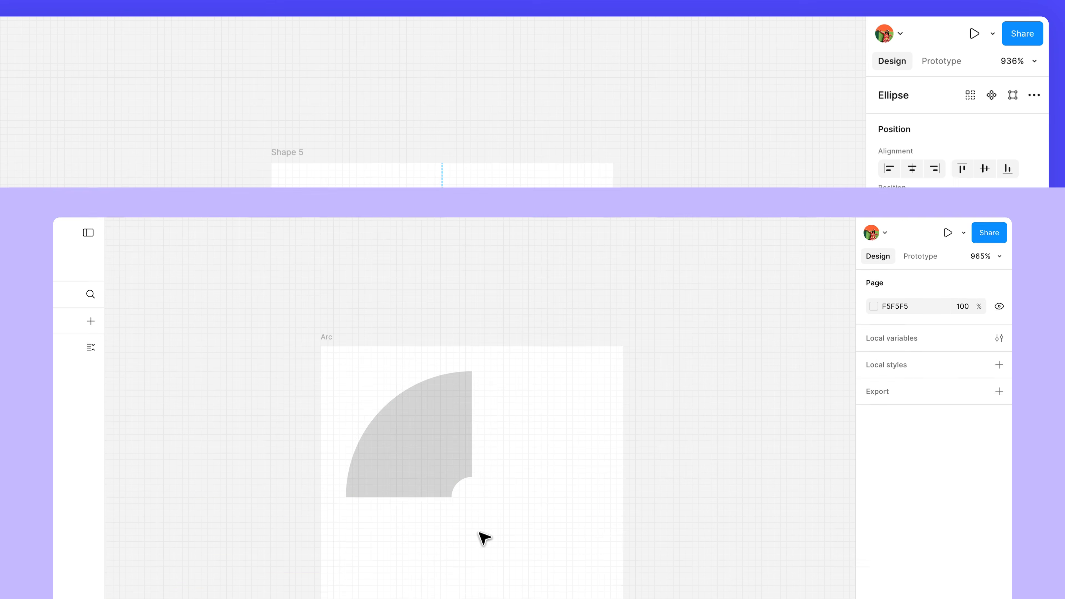
- Reshape another arc by dragging its start, sweep and ratio handles on the canvas into a thick horseshoe ring
left_click(399, 309)
left_click_drag(399, 310, 490, 374)
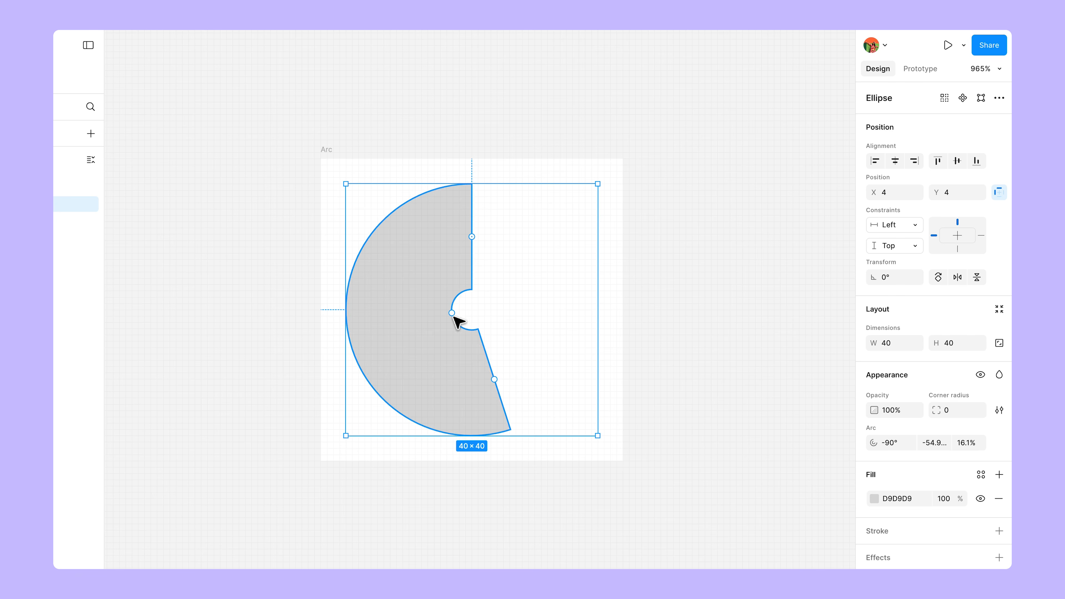
left_click_drag(451, 311, 389, 323)
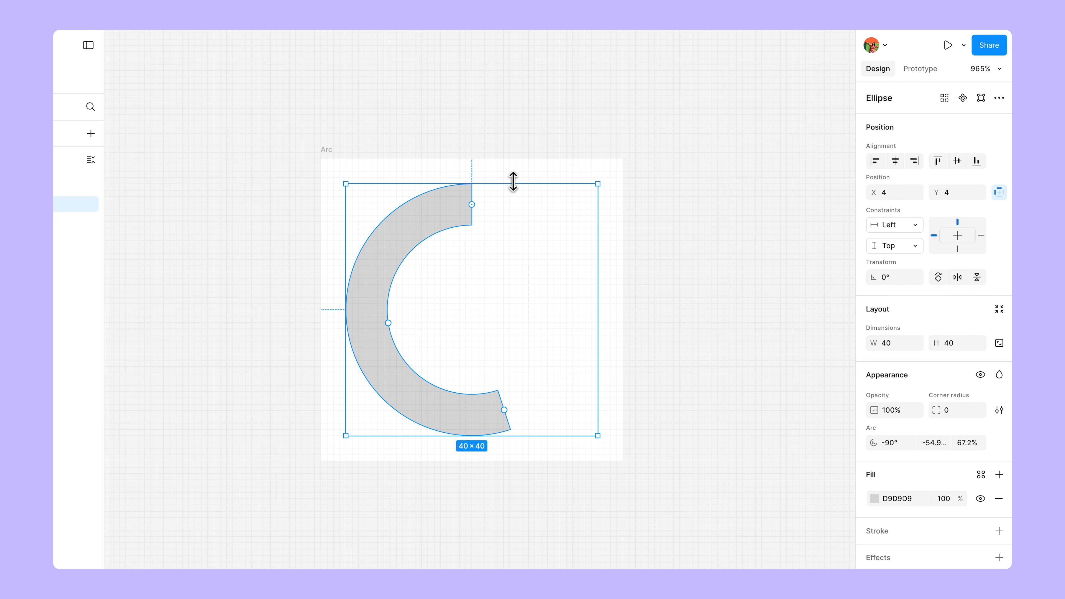
left_click_drag(476, 202, 559, 341)
left_click_drag(392, 311, 419, 353)
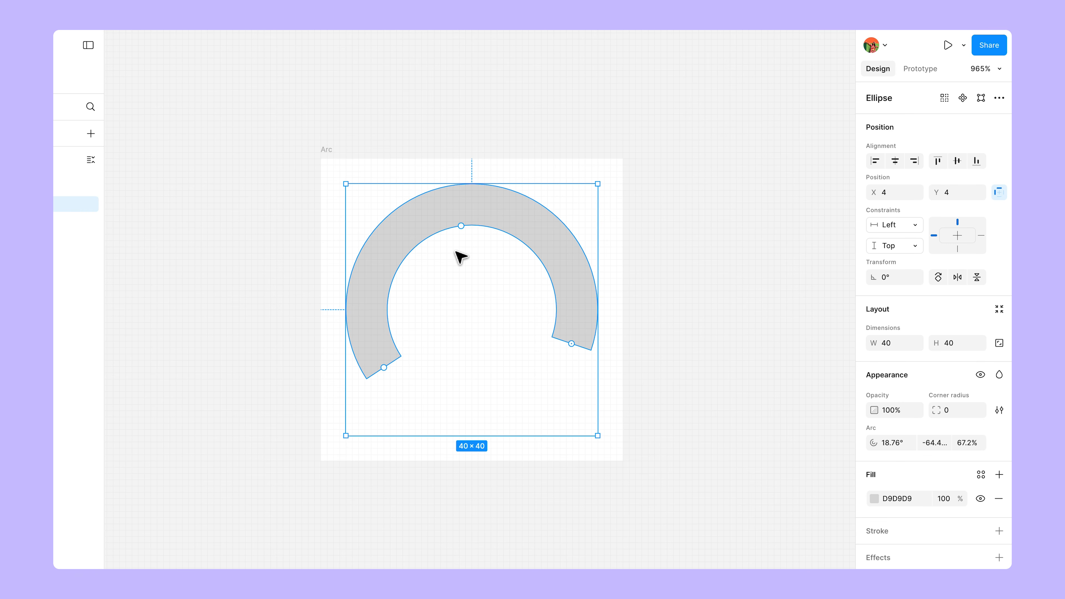
left_click_drag(466, 229, 465, 265)
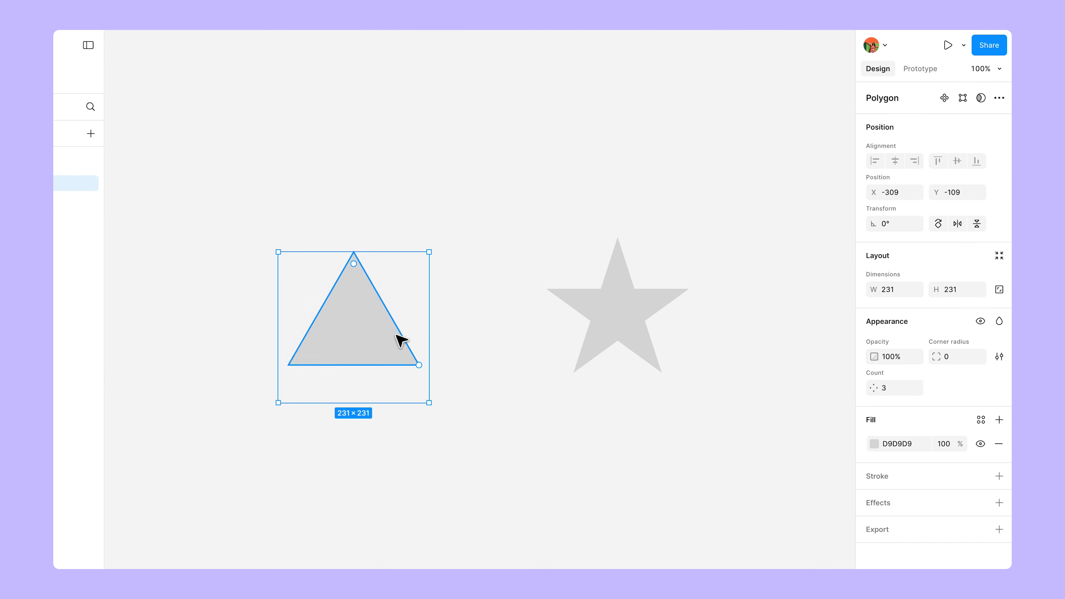
- Set the triangle polygon's point count to 10
left_click(885, 389)
type("10")
key("Return")
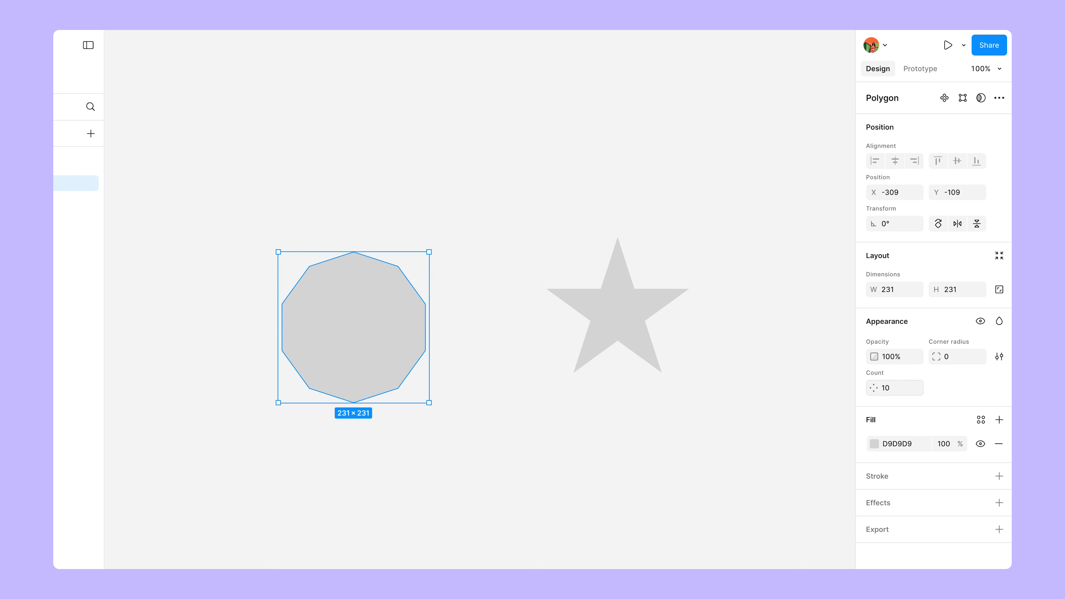
- Select the star and set its point count to 4
left_click(651, 344)
left_click(892, 395)
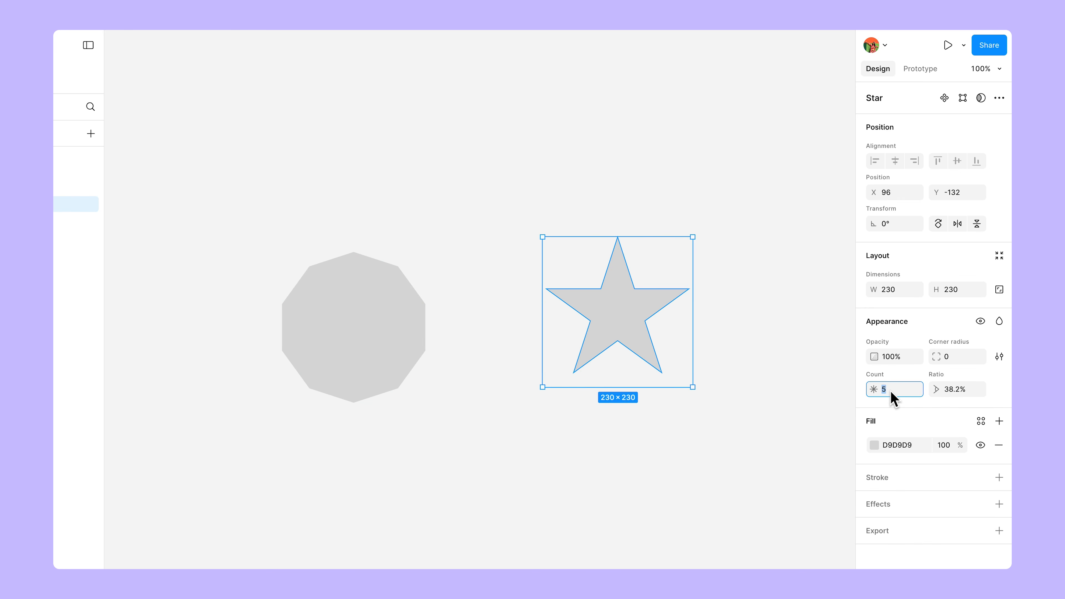
type("4")
key("Return")
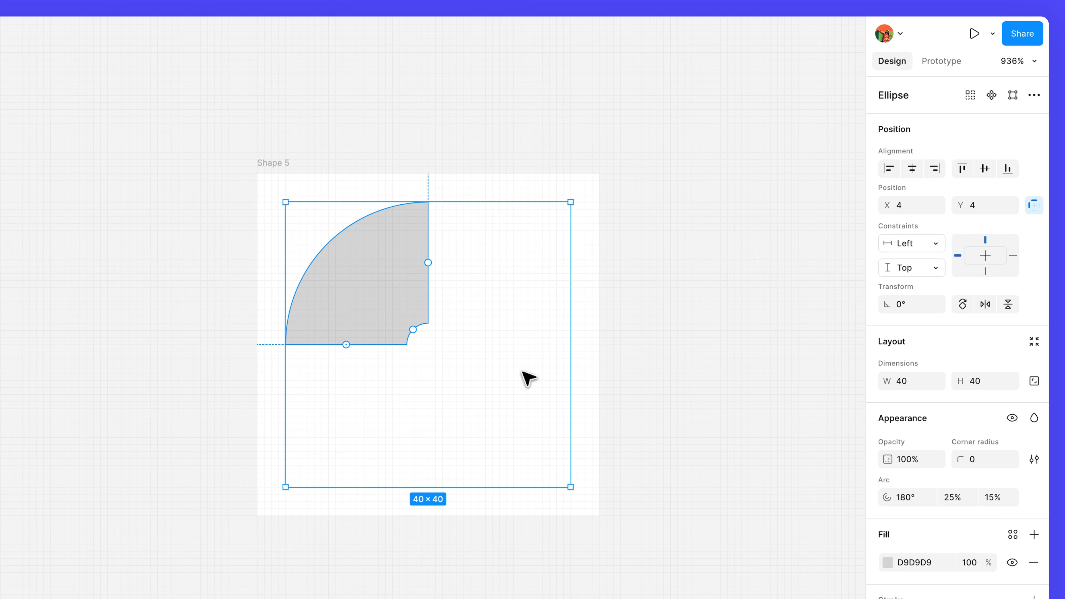
- Flatten the quarter-arc shape and resize the resulting vector to 40 × 40
right_click(417, 296)
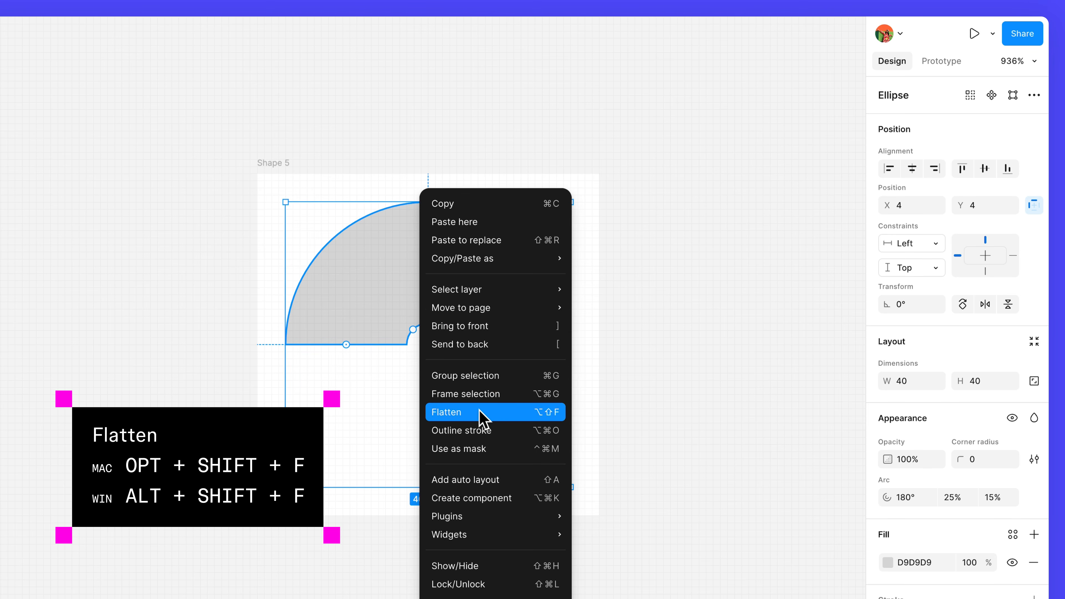
left_click(482, 417)
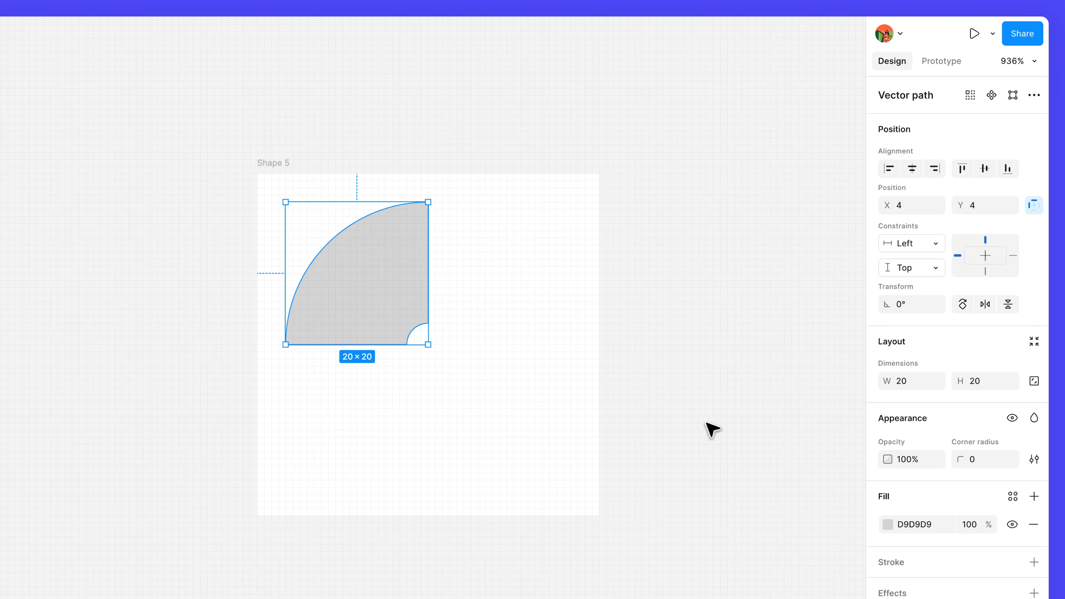
left_click(913, 381)
type("40")
key("Return")
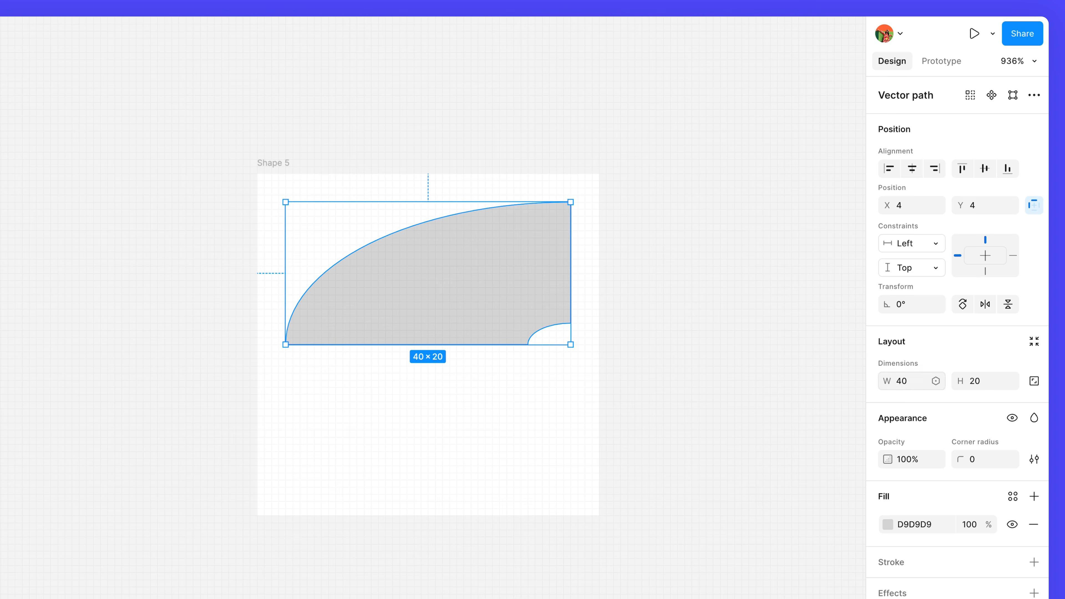
left_click(975, 383)
type("40")
key("Return")
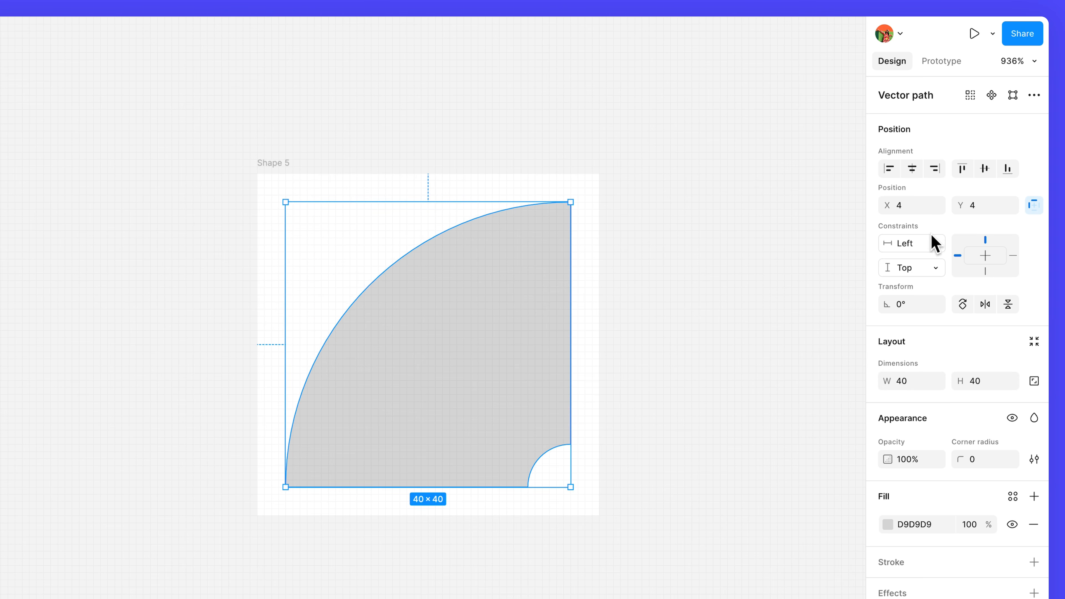
- Center the vector horizontally and vertically in its frame and rename the frame Slice
left_click(912, 164)
left_click(985, 168)
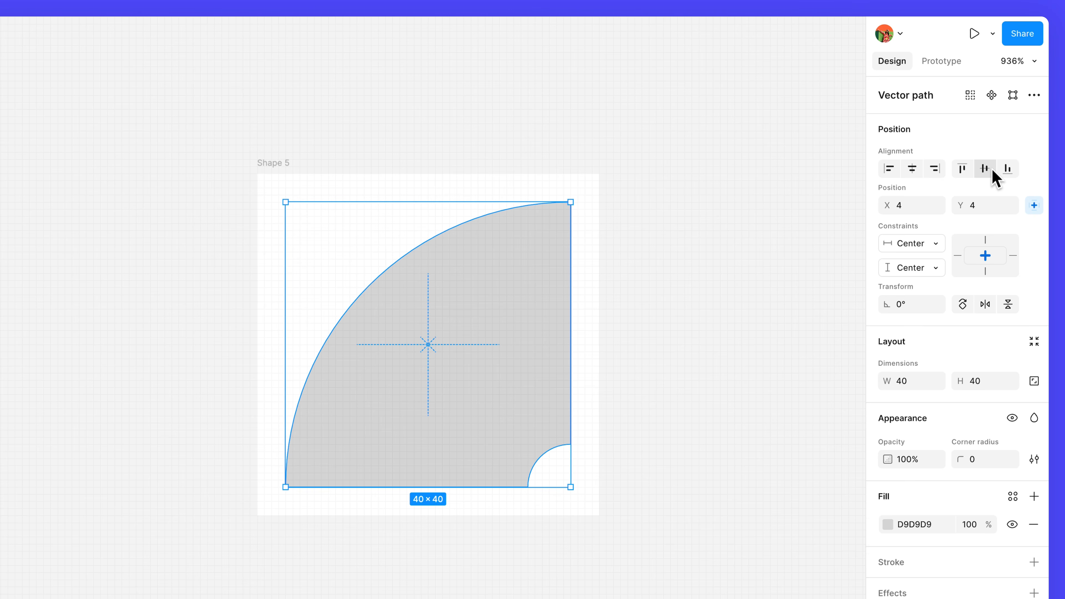
double_click(287, 164)
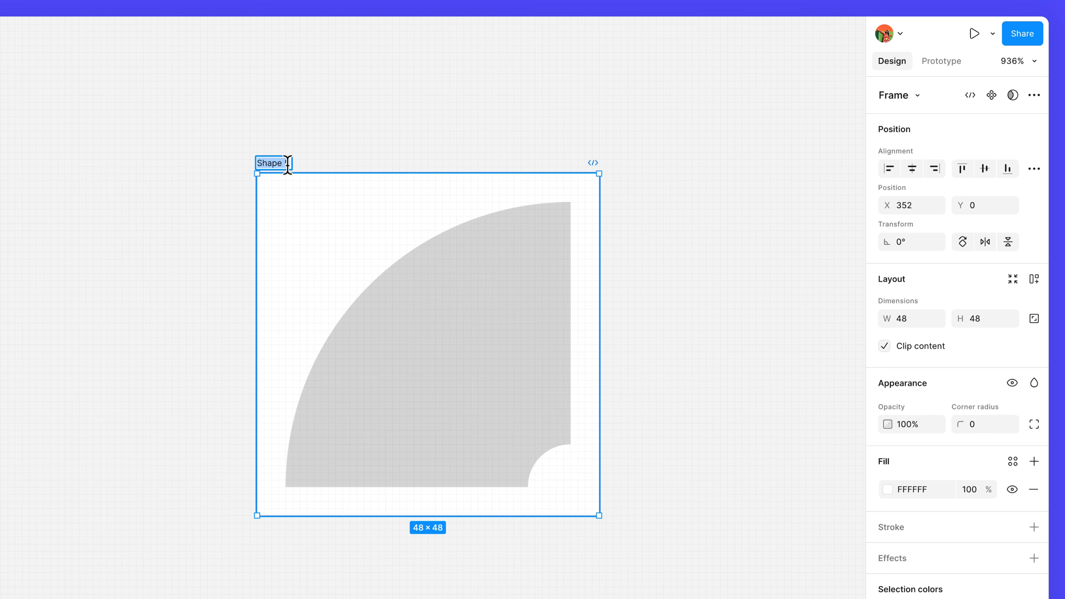
type("Slice")
key("Return")
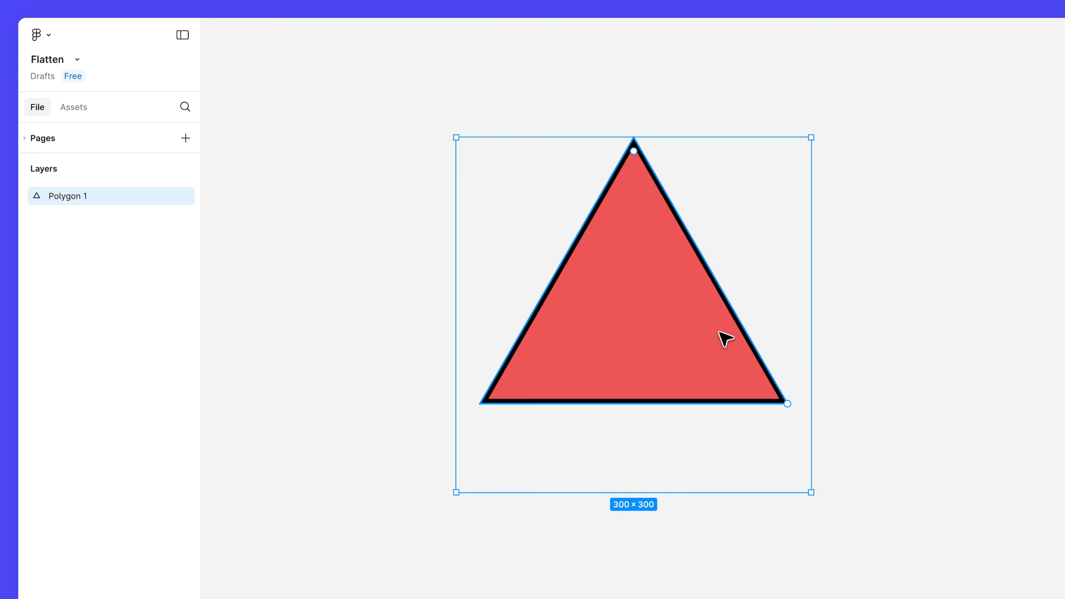
- Flatten the red triangle polygon
right_click(655, 269)
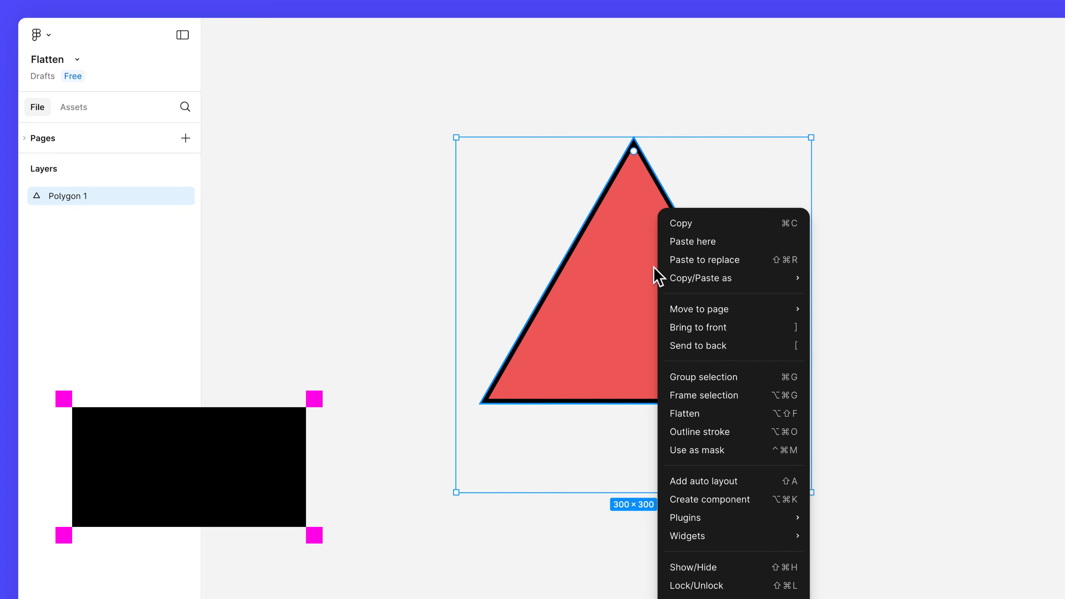
left_click(736, 412)
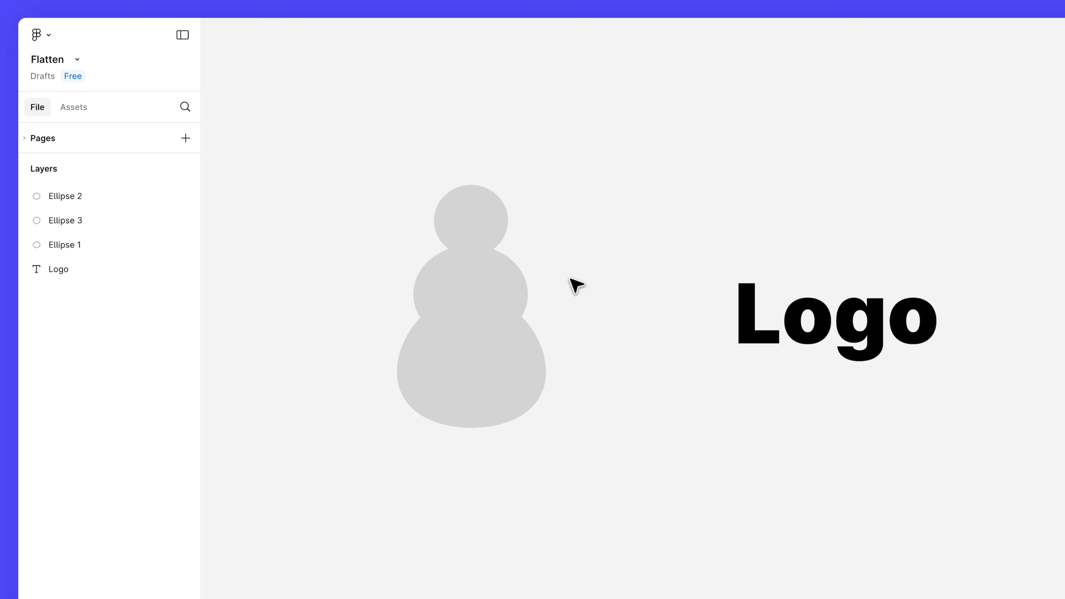
- Select all three stacked ellipses and flatten them into a single vector
left_click(495, 226)
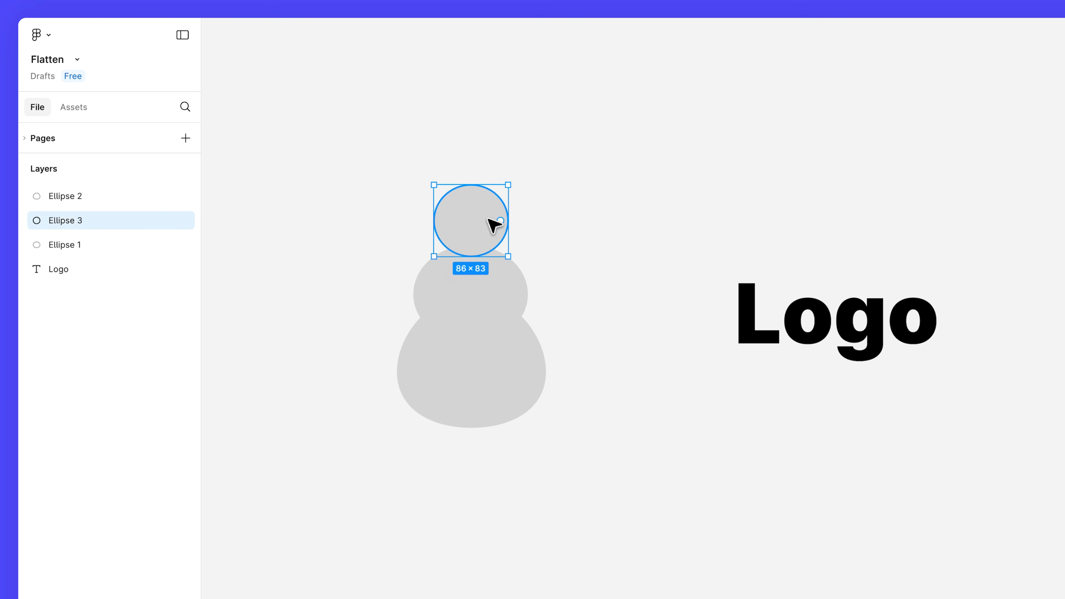
left_click(504, 302, "shift")
left_click(509, 402, "shift")
right_click(493, 279)
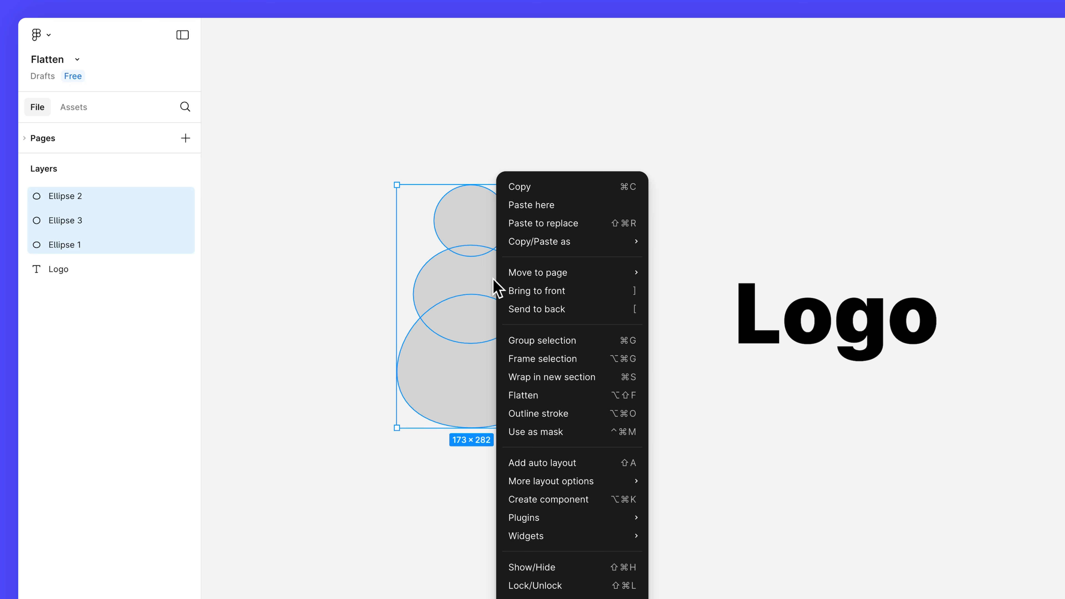
left_click(565, 396)
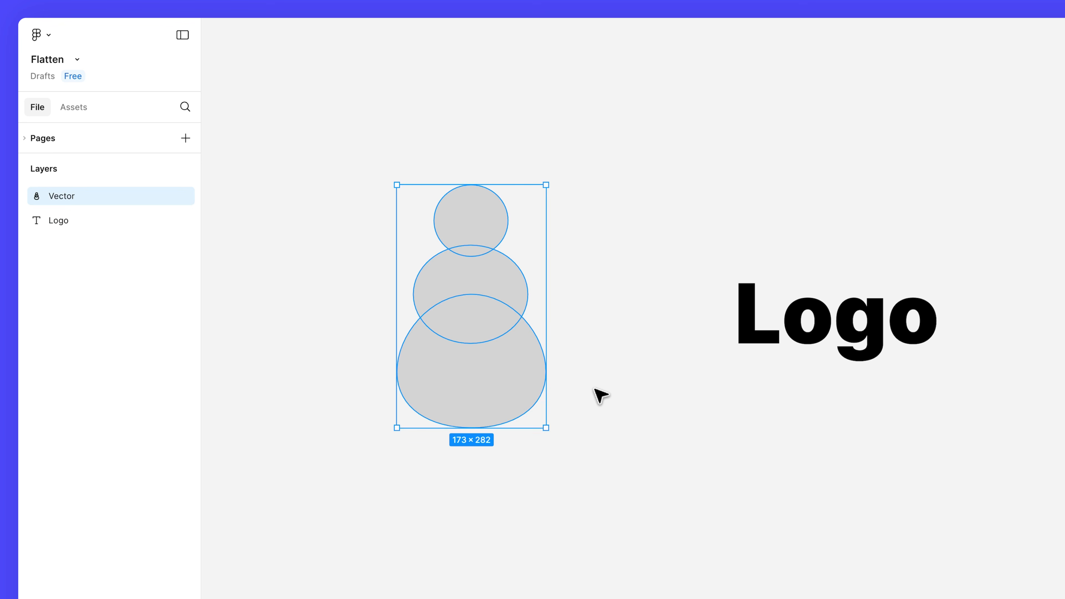
- Select the Logo text and flatten it into a vector
left_click(798, 338)
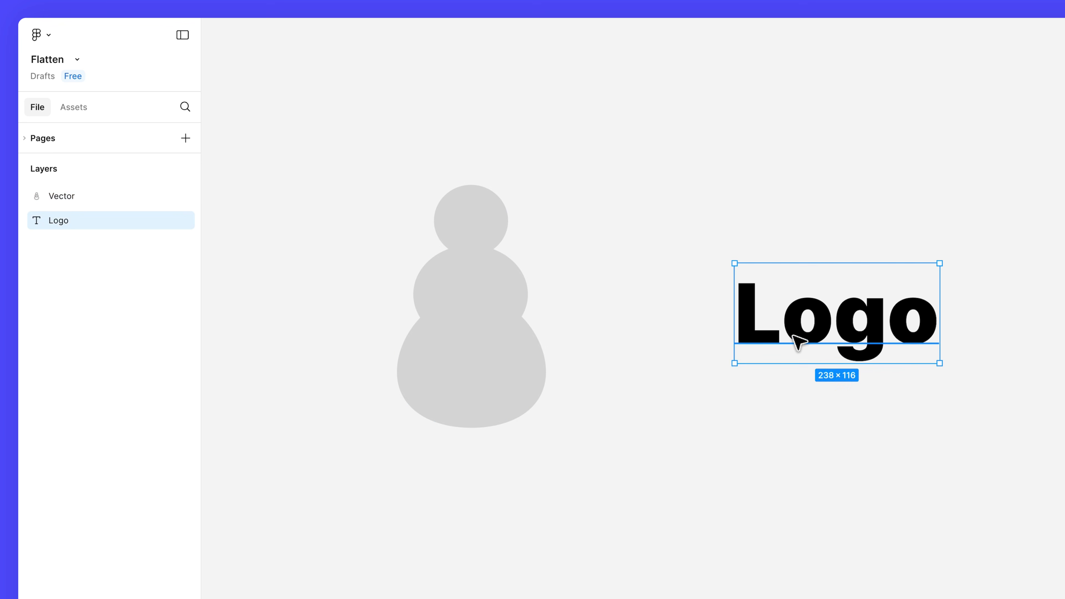
right_click(797, 328)
left_click(851, 415)
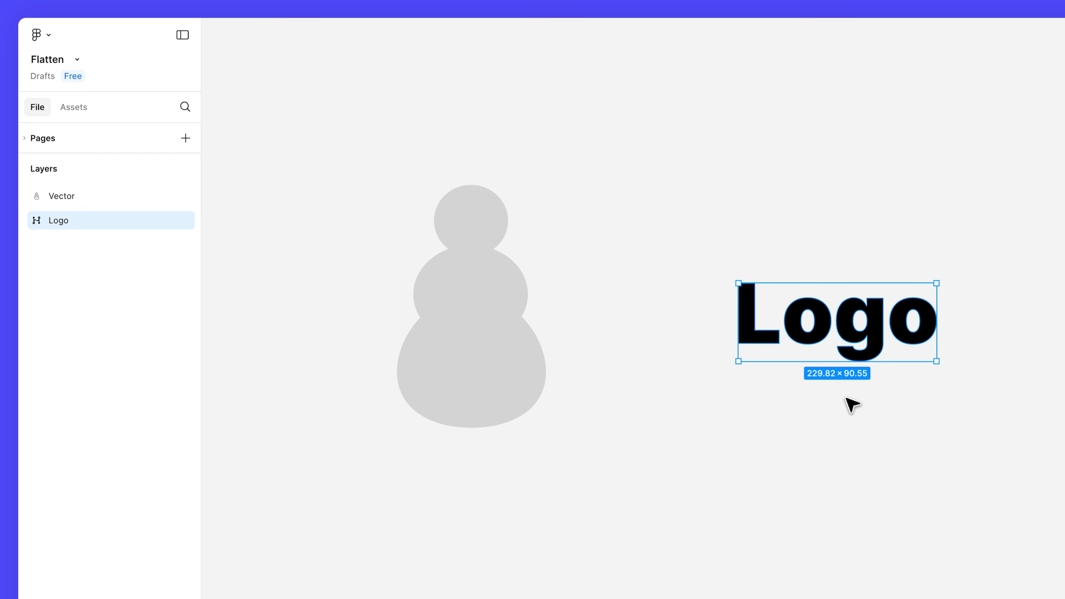
- Edit the flattened Logo vector by dragging one of its anchor points upward
double_click(753, 310)
left_click_drag(772, 295, 748, 190)
key("Escape")
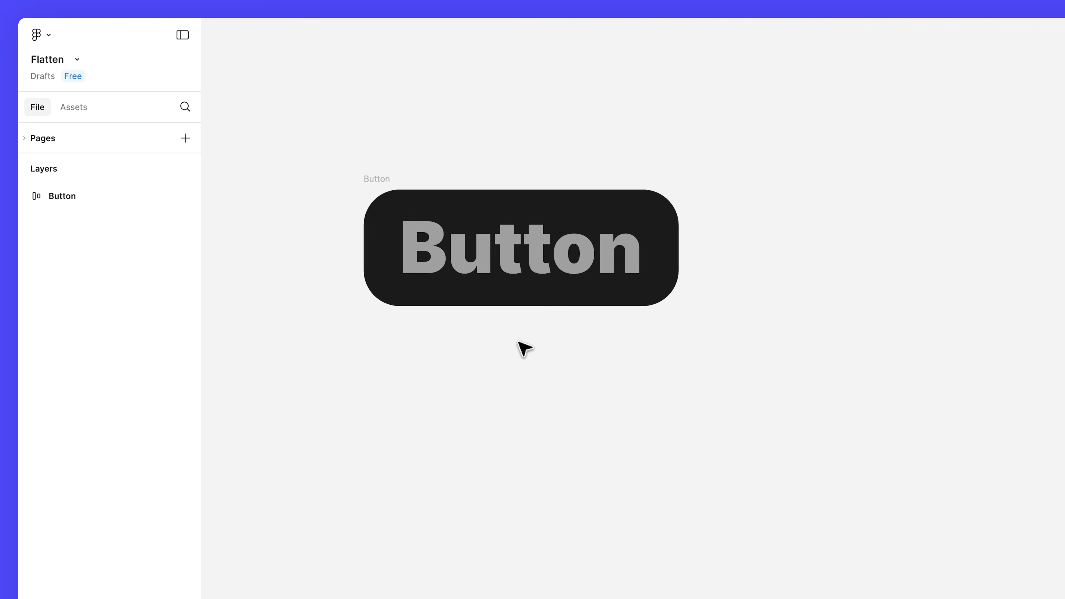
- Try flattening the Button frame and undo the flatten
left_click(388, 181)
right_click(388, 181)
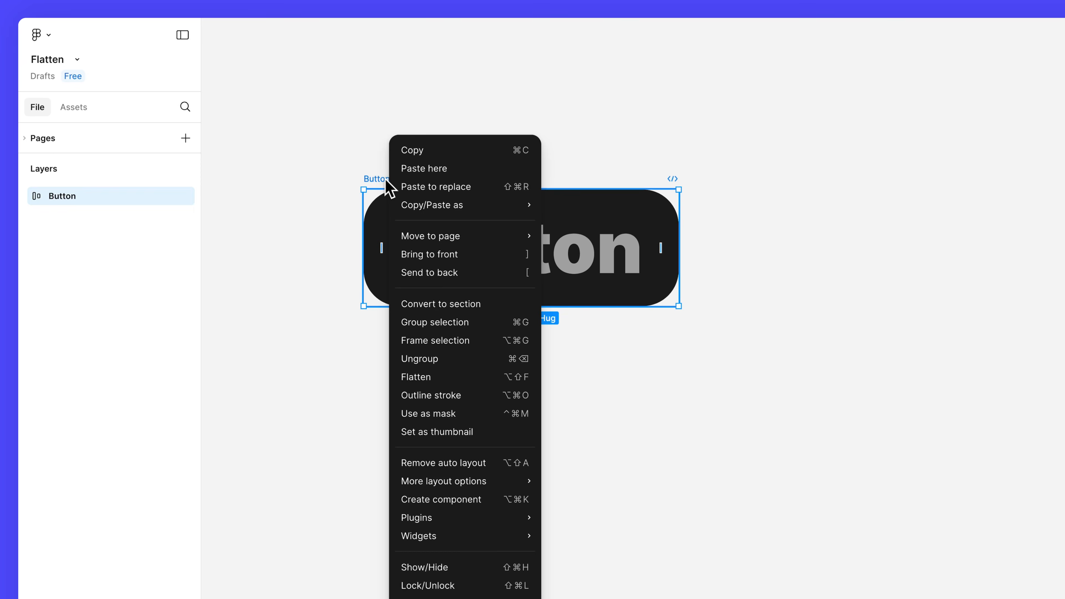
left_click(444, 380)
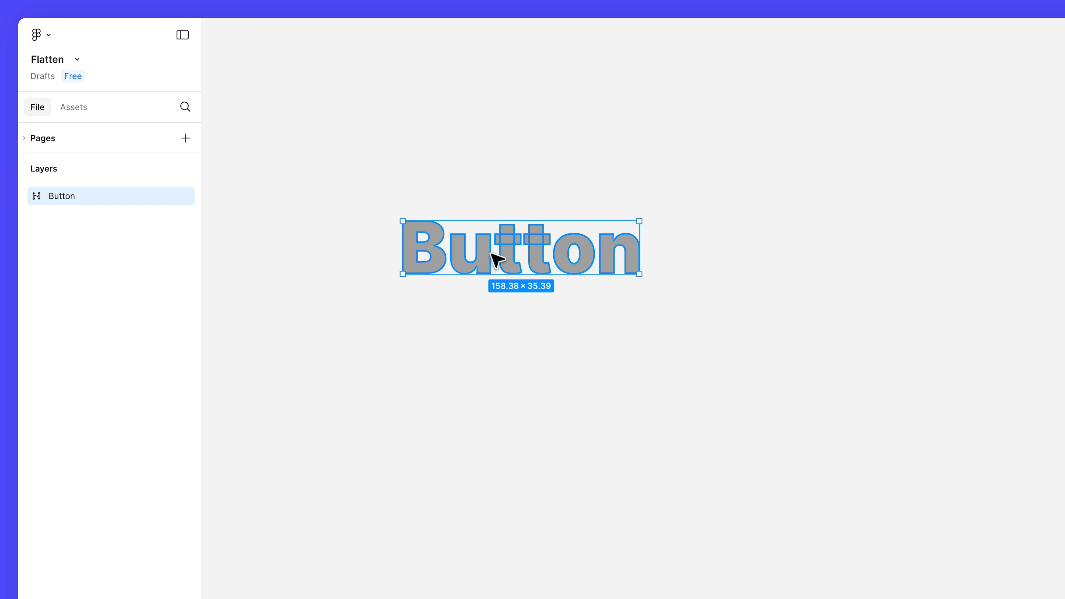
key("ctrl+z")
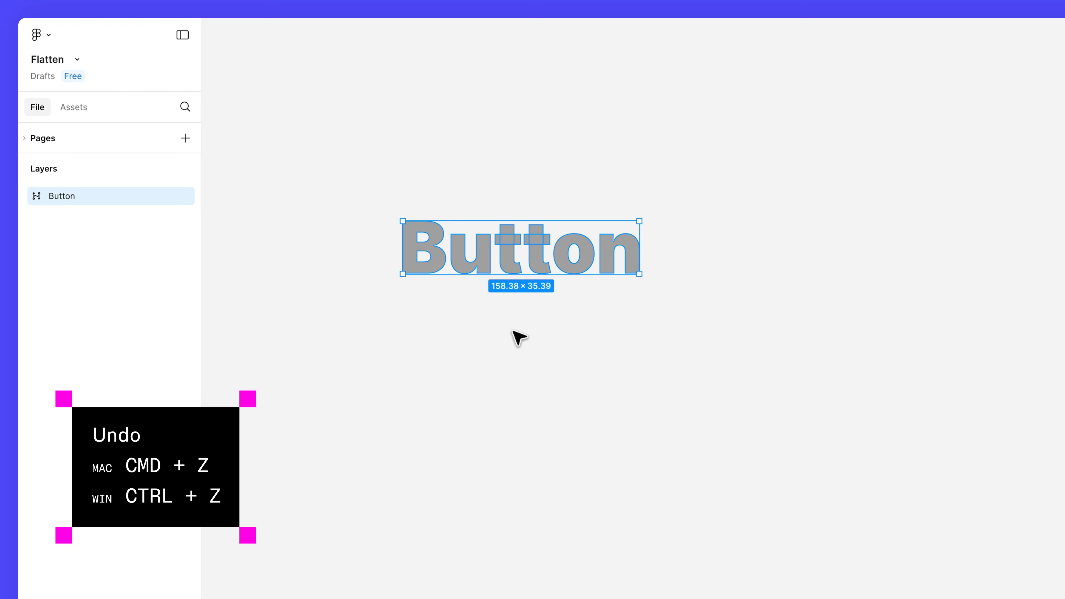
key("ctrl+z")
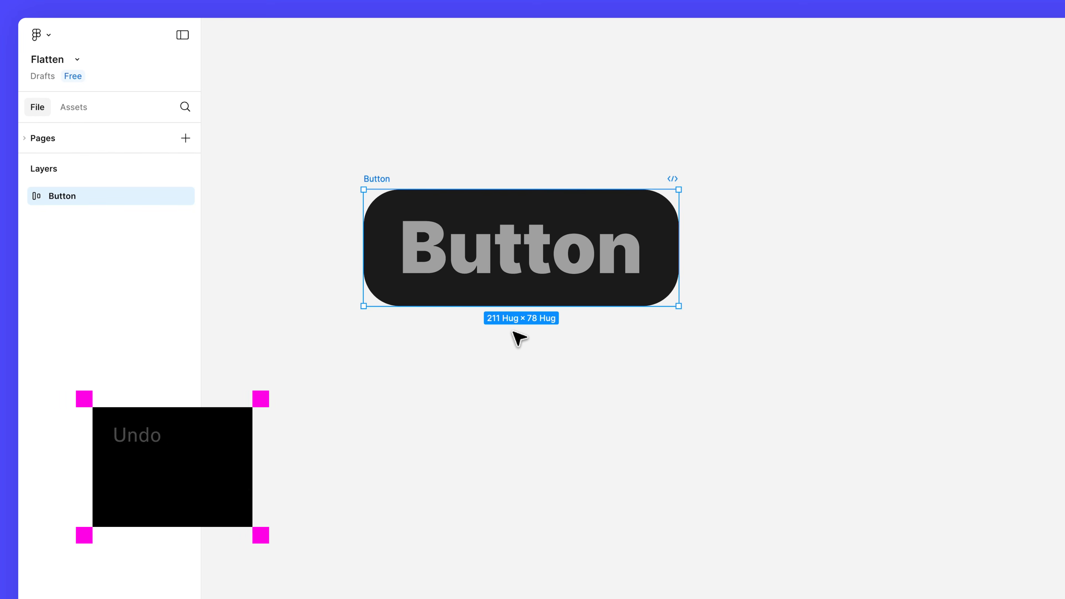
- Select all five shape frames in the portfolio file and remove their fill
left_click(77, 59)
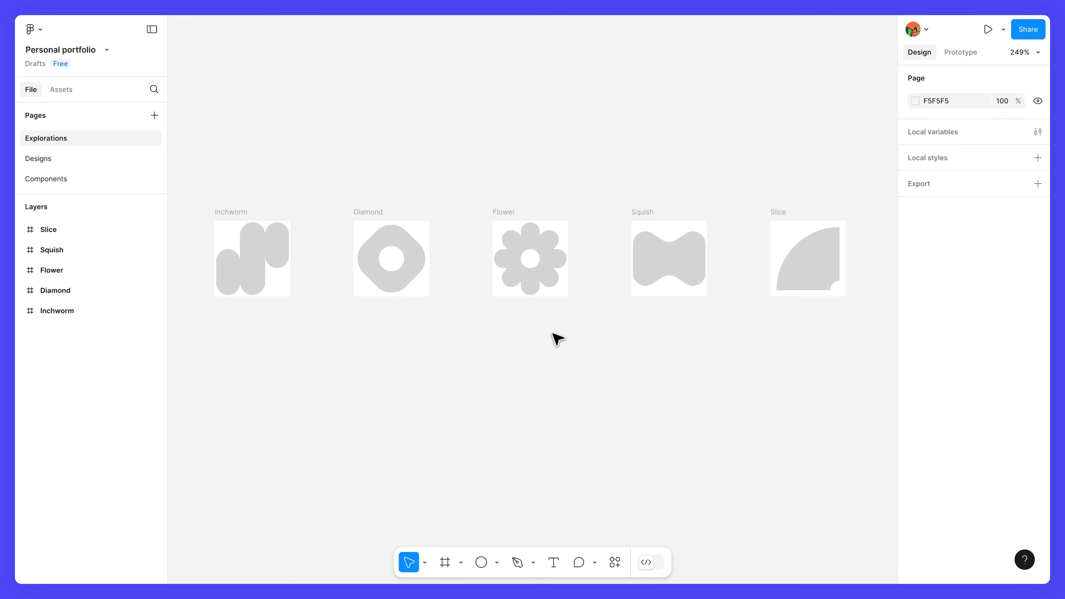
left_click_drag(850, 340, 209, 200)
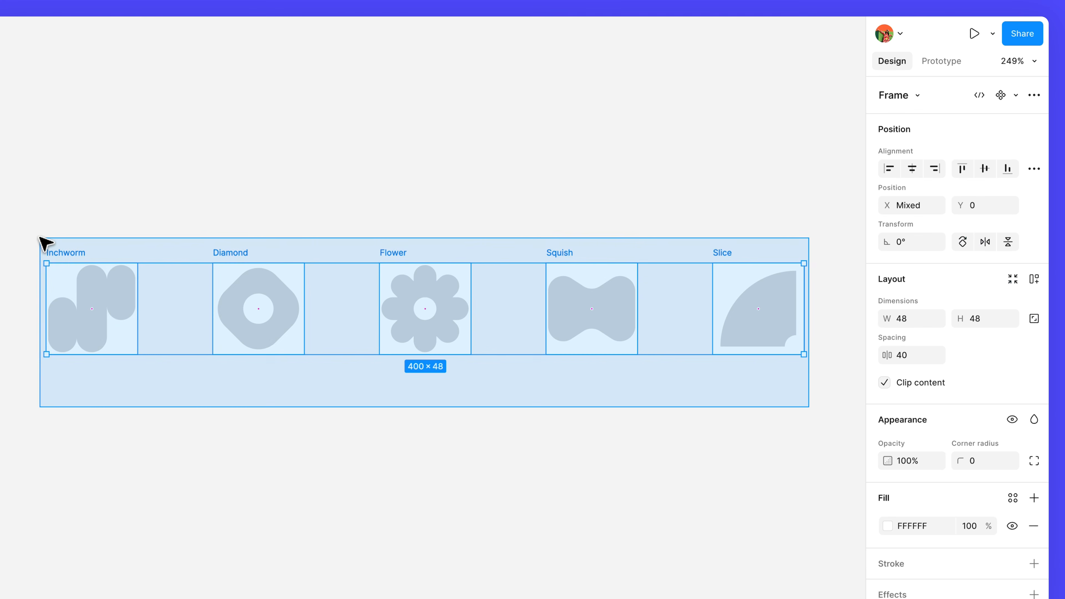
left_click_drag(45, 243, 46, 243)
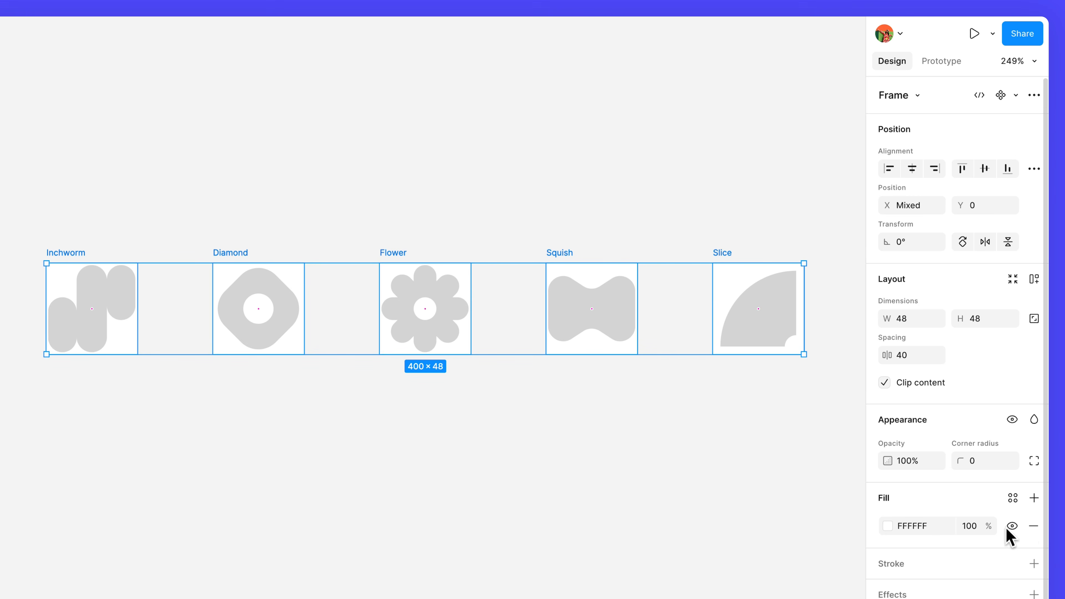
left_click(1033, 527)
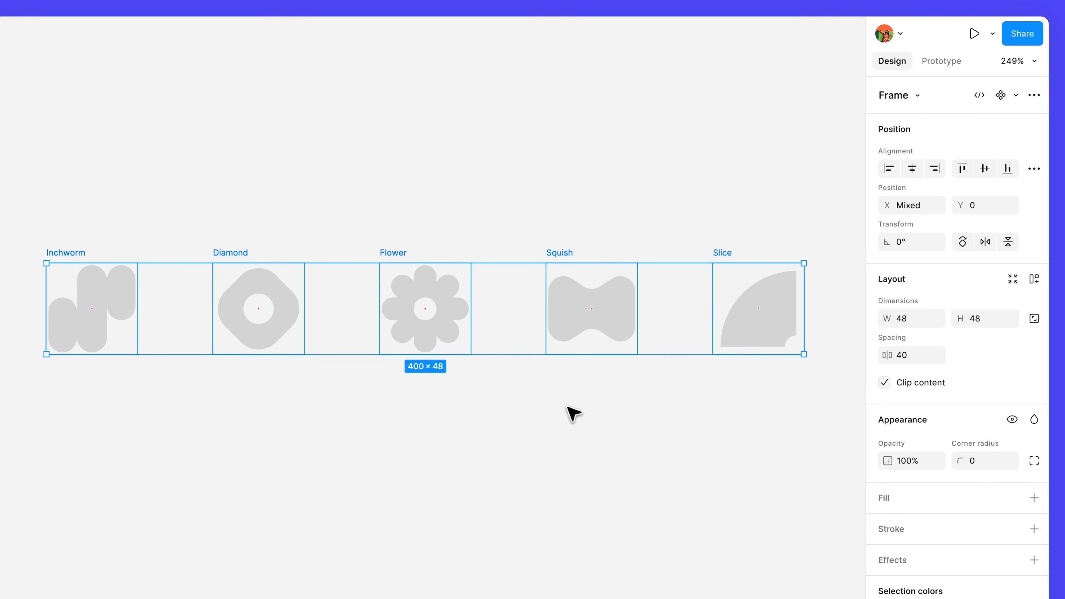
- Create multiple components from the five selected frames
left_click(1019, 100)
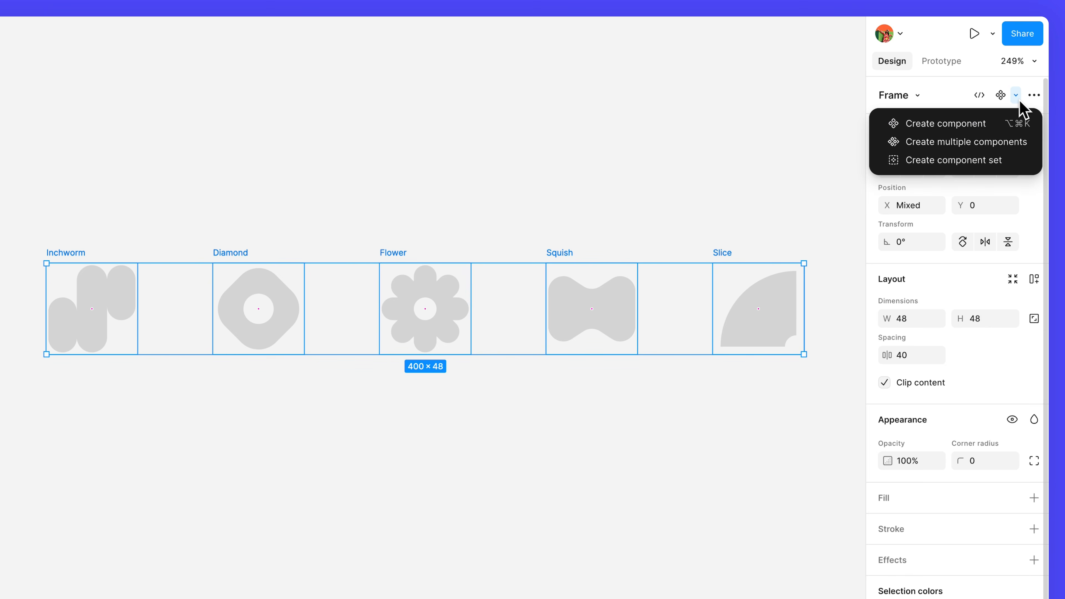
left_click(1019, 142)
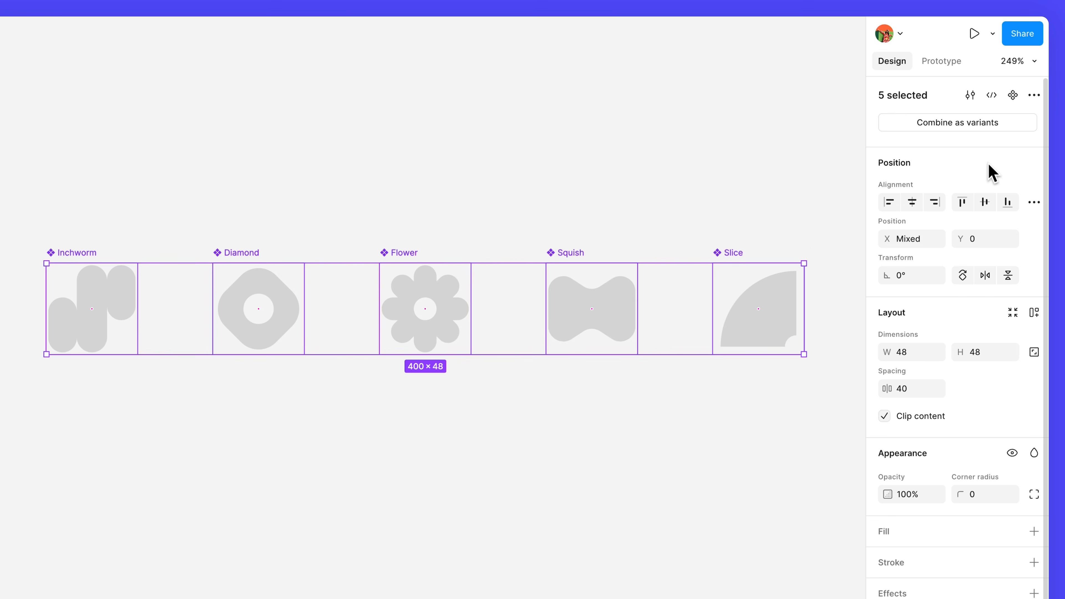
- Move the five new components to the Components page
right_click(612, 283)
mouse_move(694, 256)
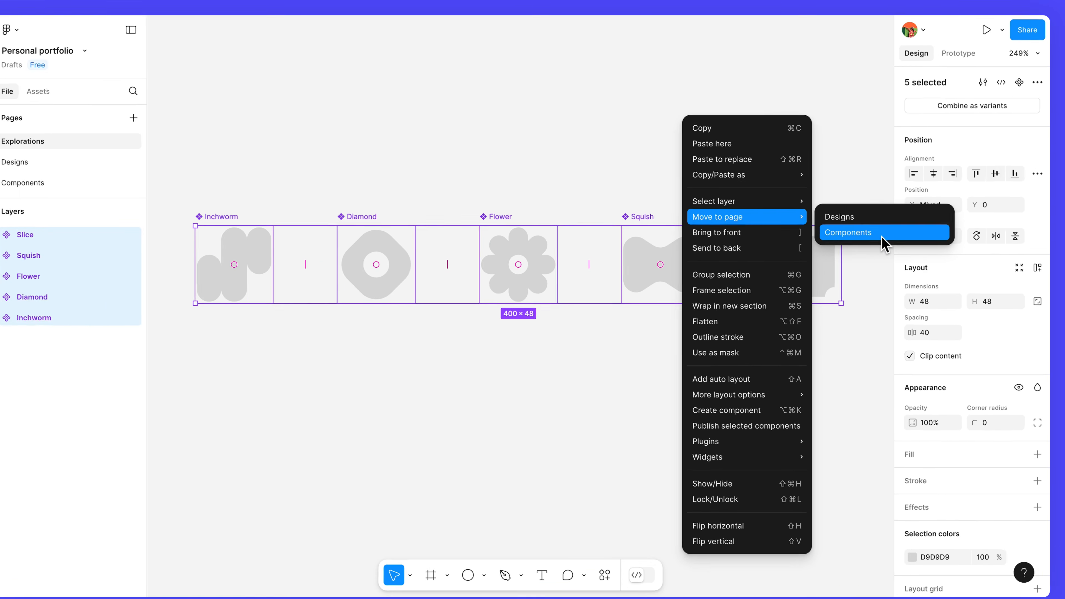
left_click(881, 237)
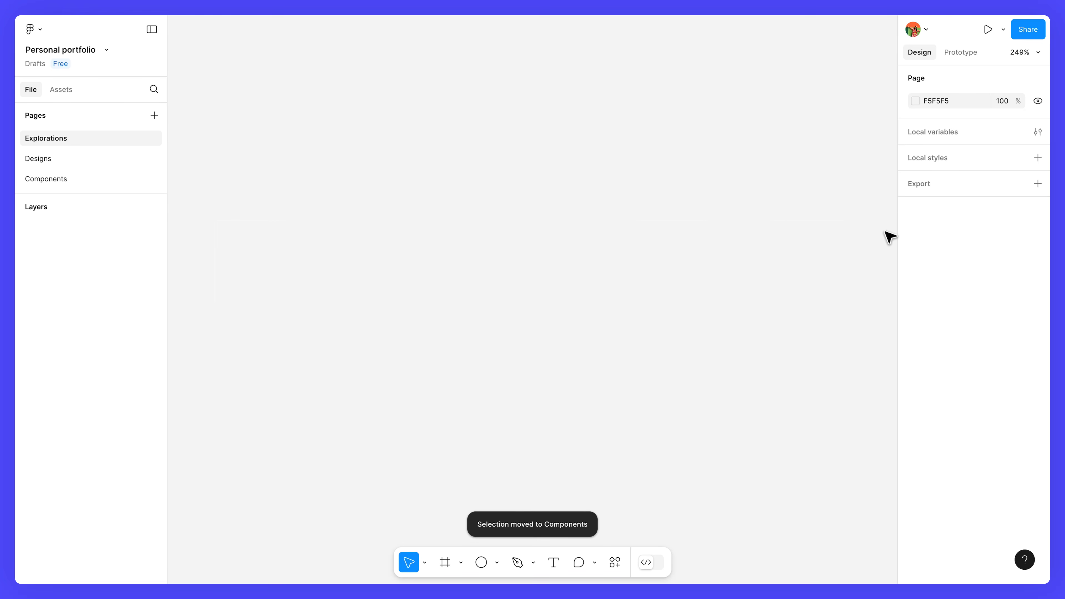